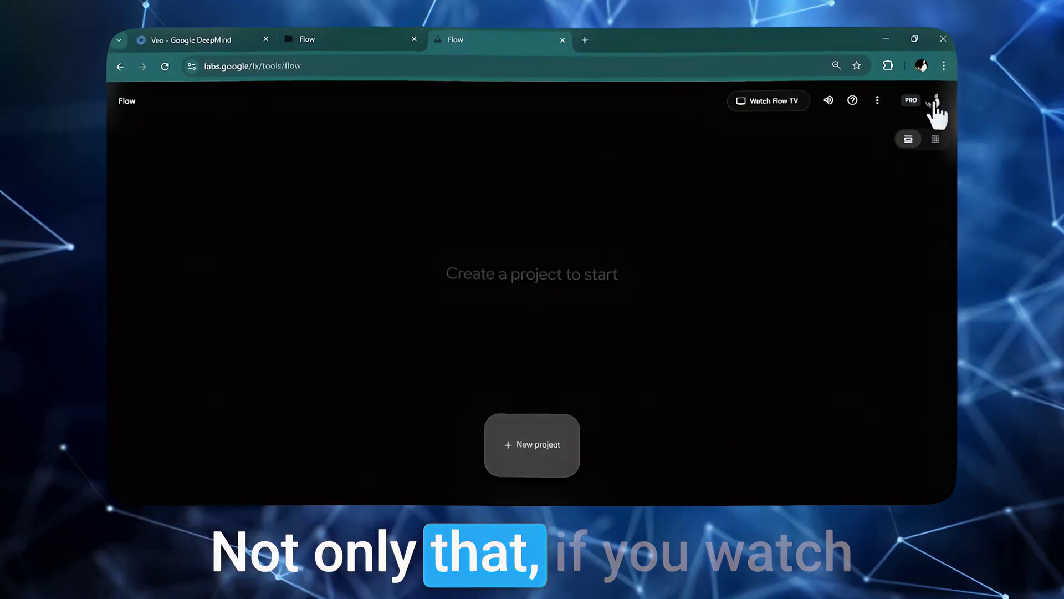
Step: Confirm the Google AI Pro trial subscription
click(937, 108)
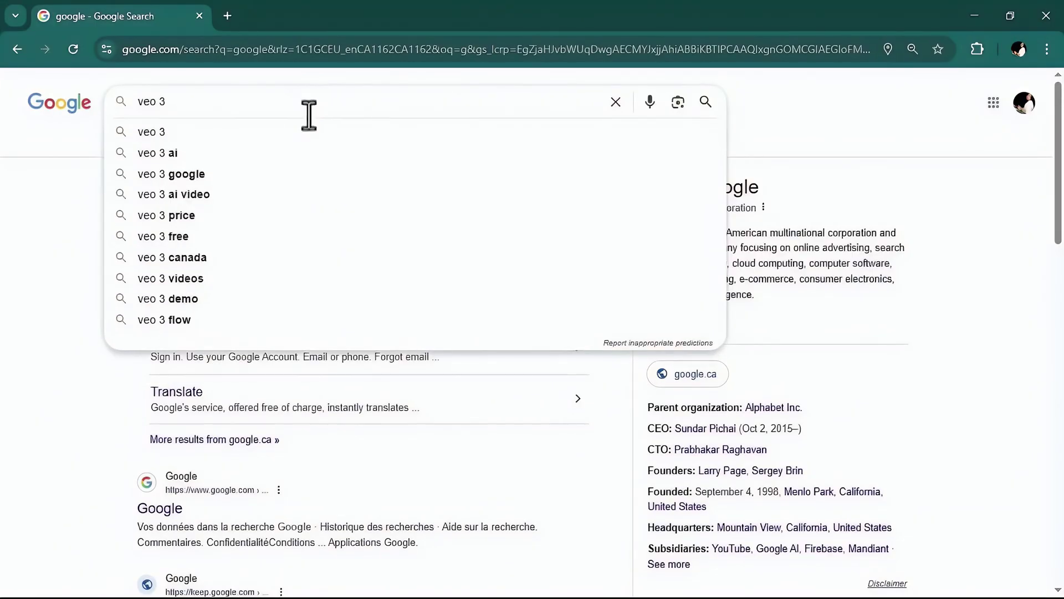
Step: Search 'veo 3', go to the Google DeepMind Veo page, and open Flow to start creating
key(Return)
click(147, 218)
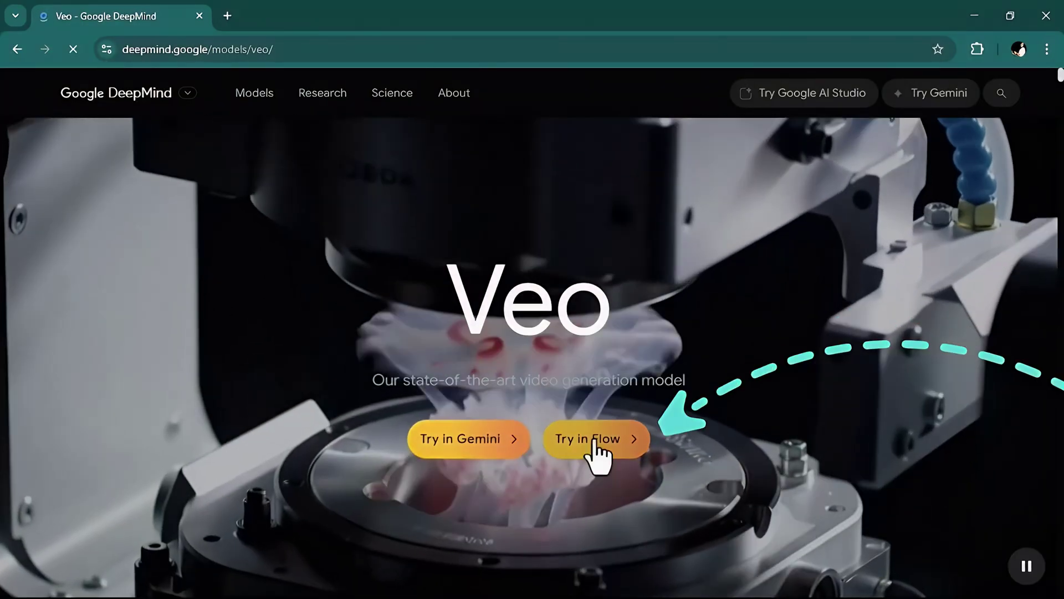
click(597, 444)
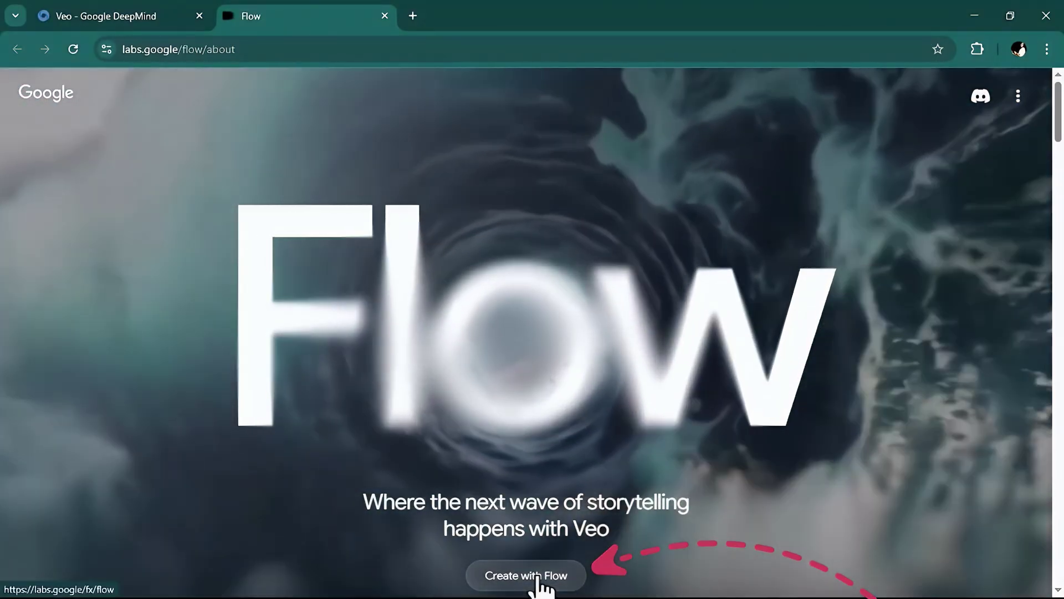
click(536, 576)
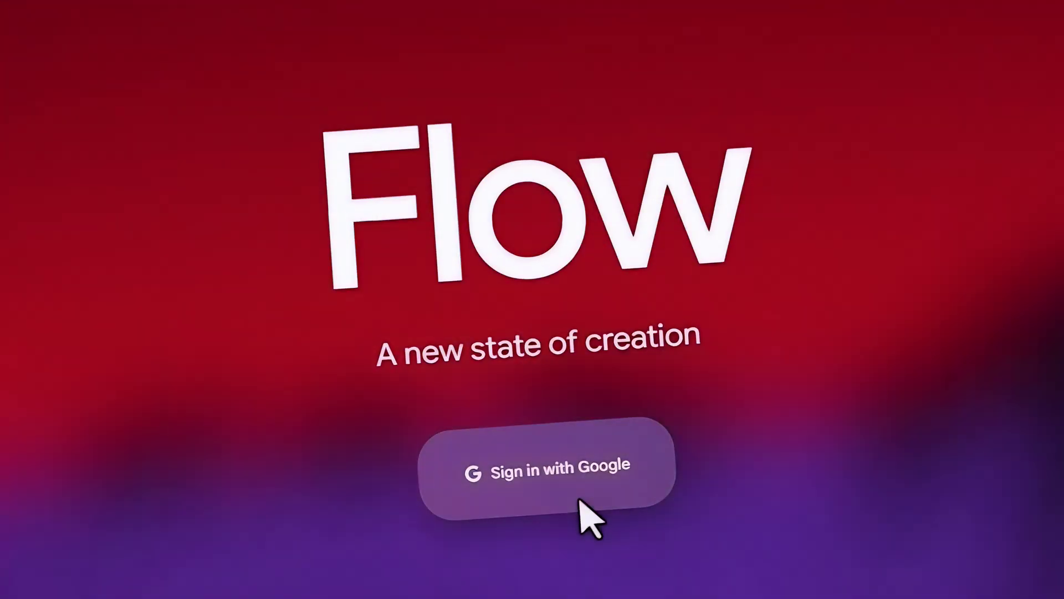
Step: Sign in to Flow with Google and check the account's AI credits
click(582, 499)
click(718, 475)
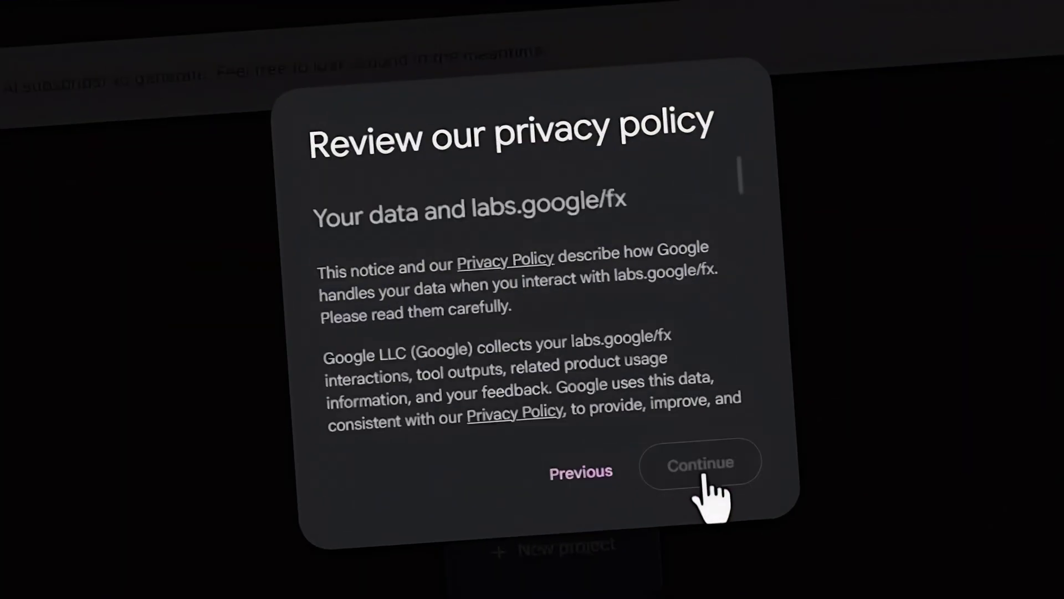
scroll(632, 313, down, 5)
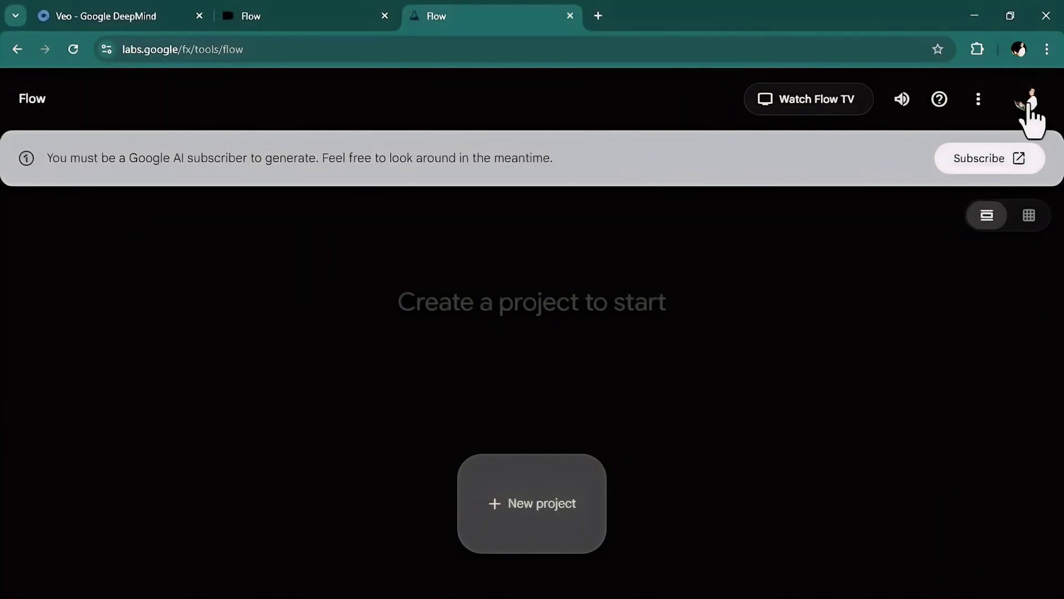
click(1031, 100)
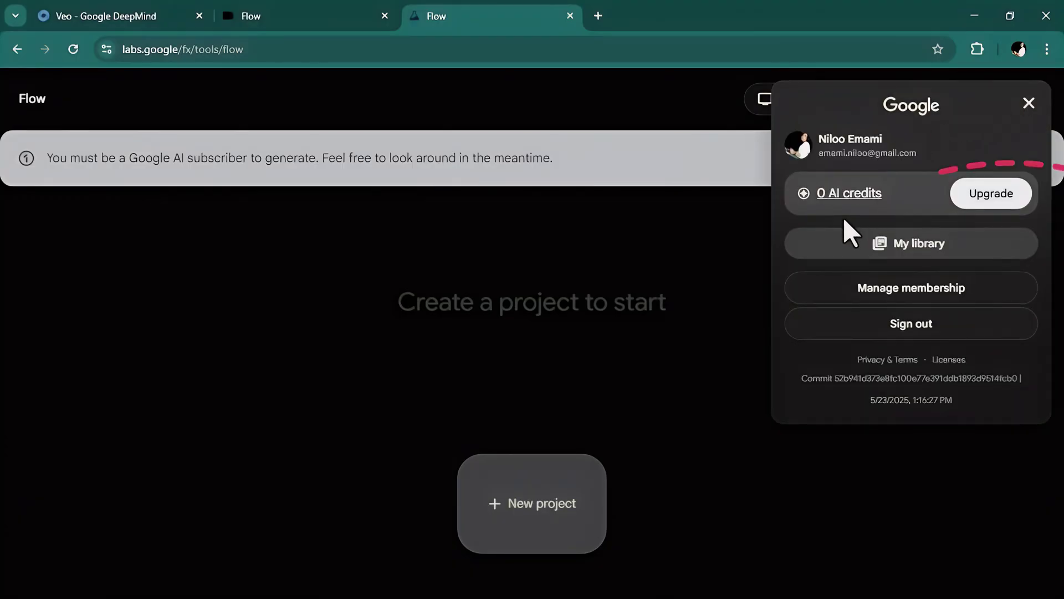
click(685, 229)
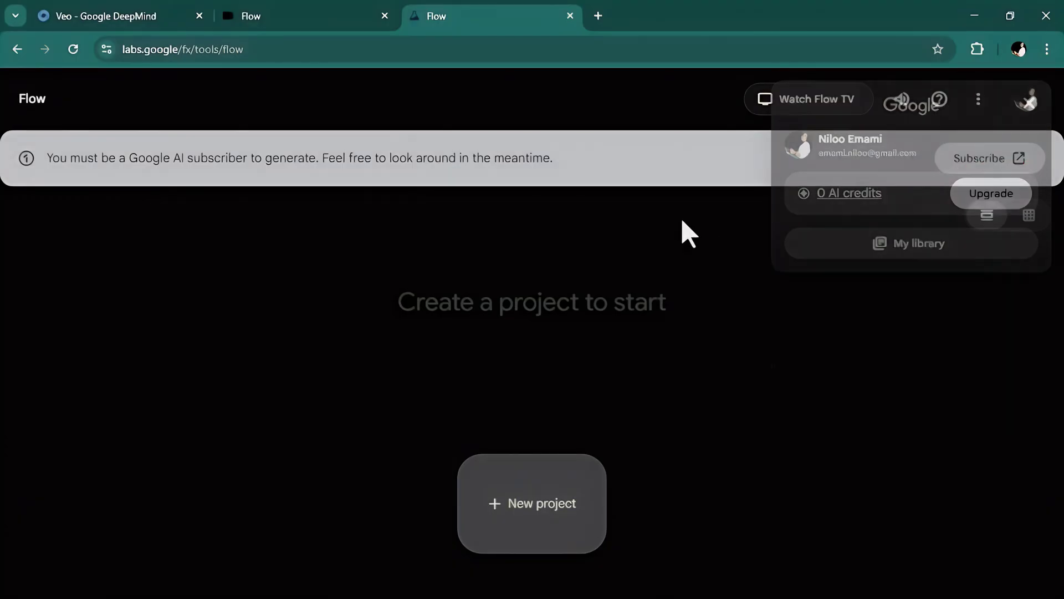
Step: Claim the Google AI Pro (2 TB) one-month free trial, accept the terms, and return to Flow
click(982, 161)
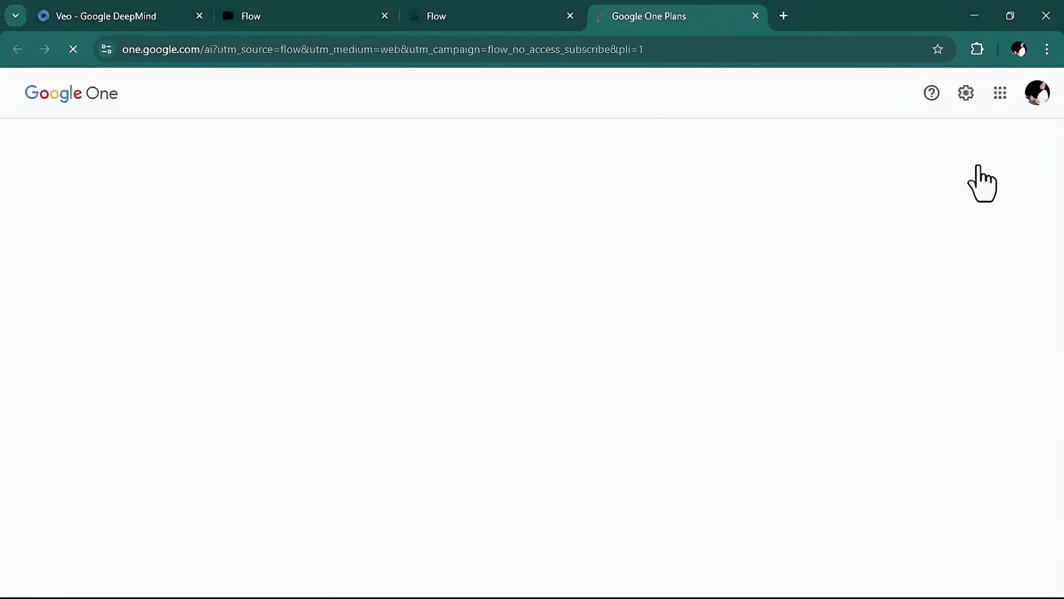
scroll(493, 410, down, 4)
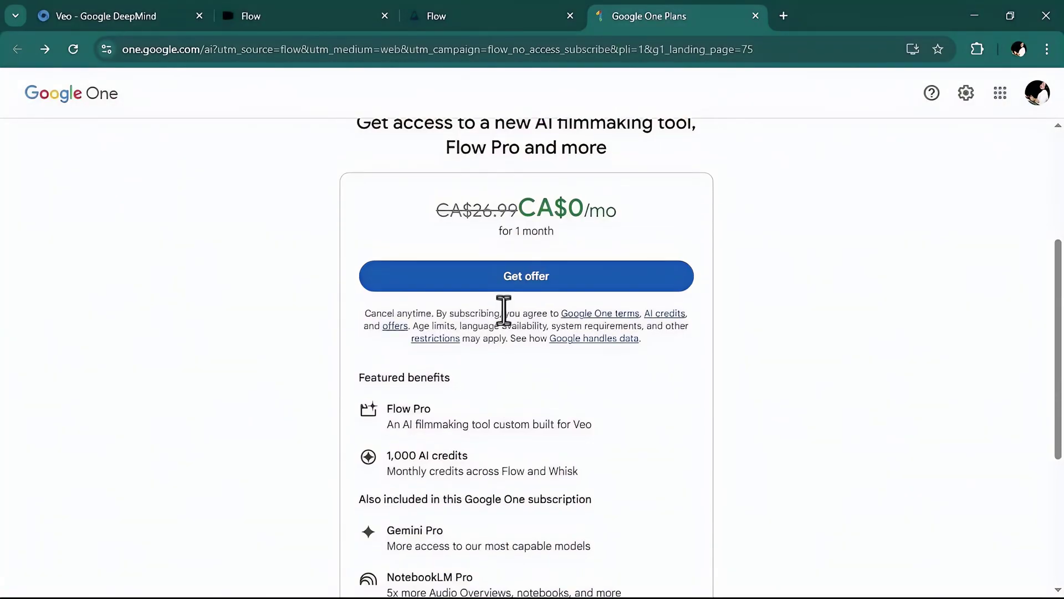
click(508, 280)
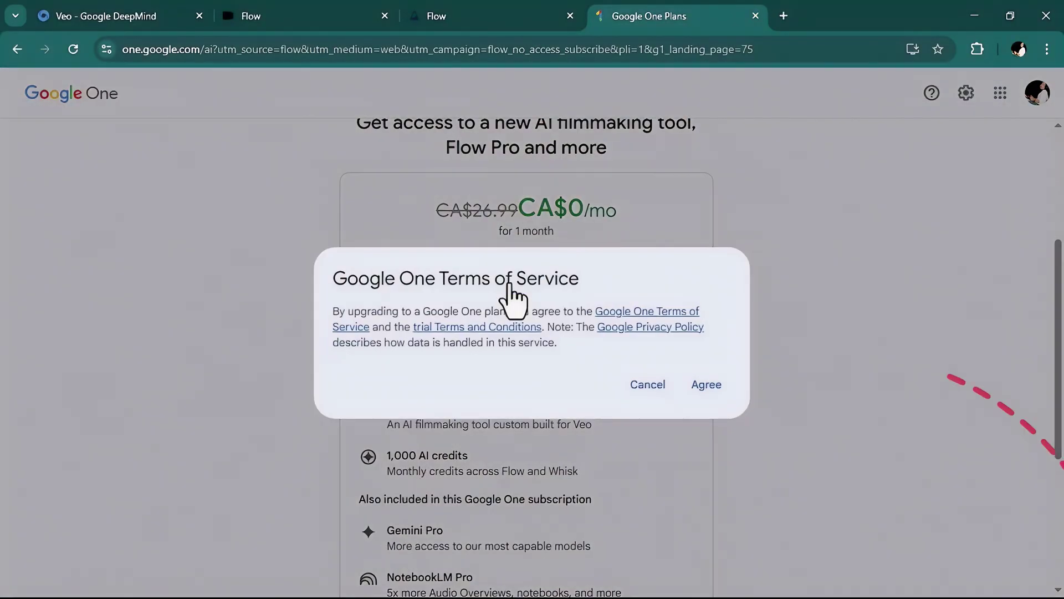
click(706, 385)
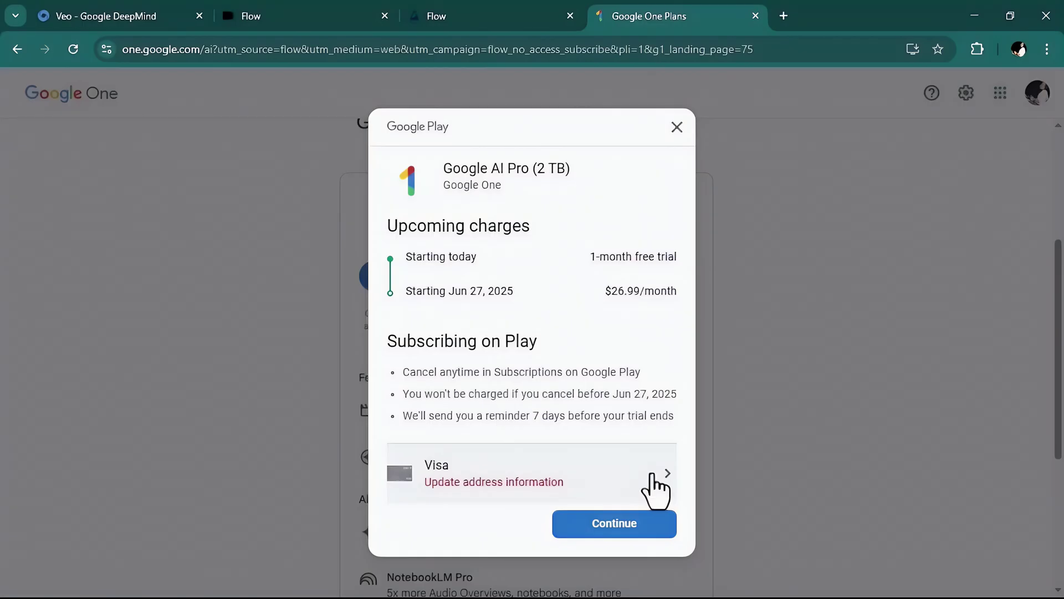
click(657, 487)
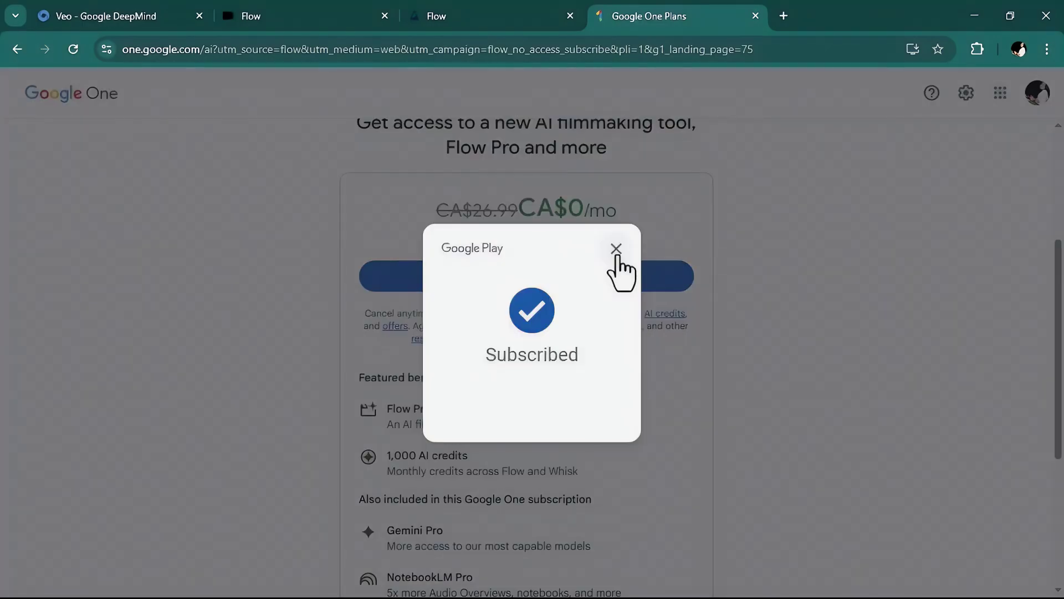
click(617, 251)
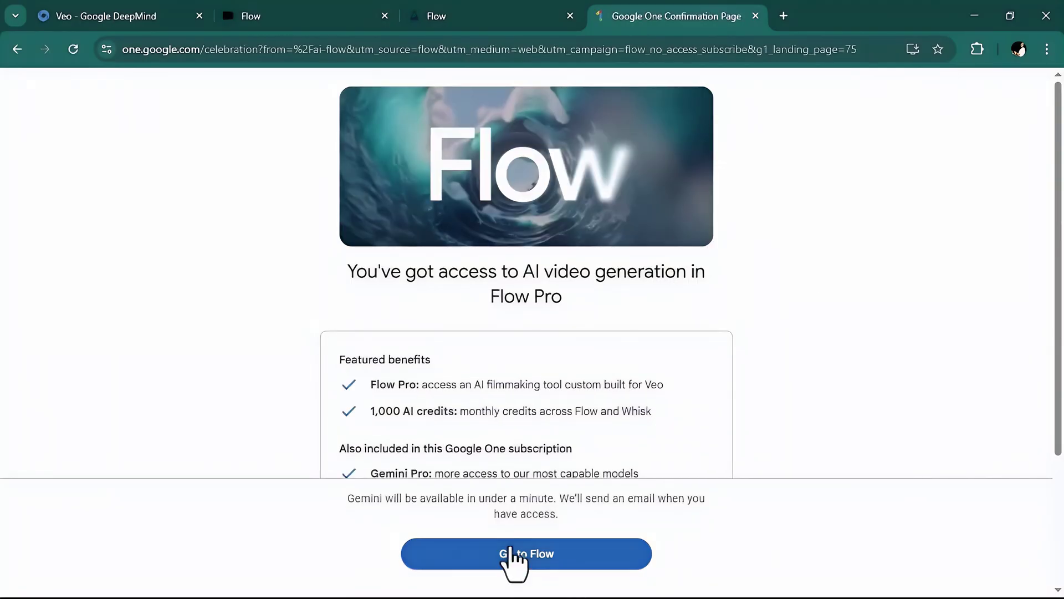
click(545, 577)
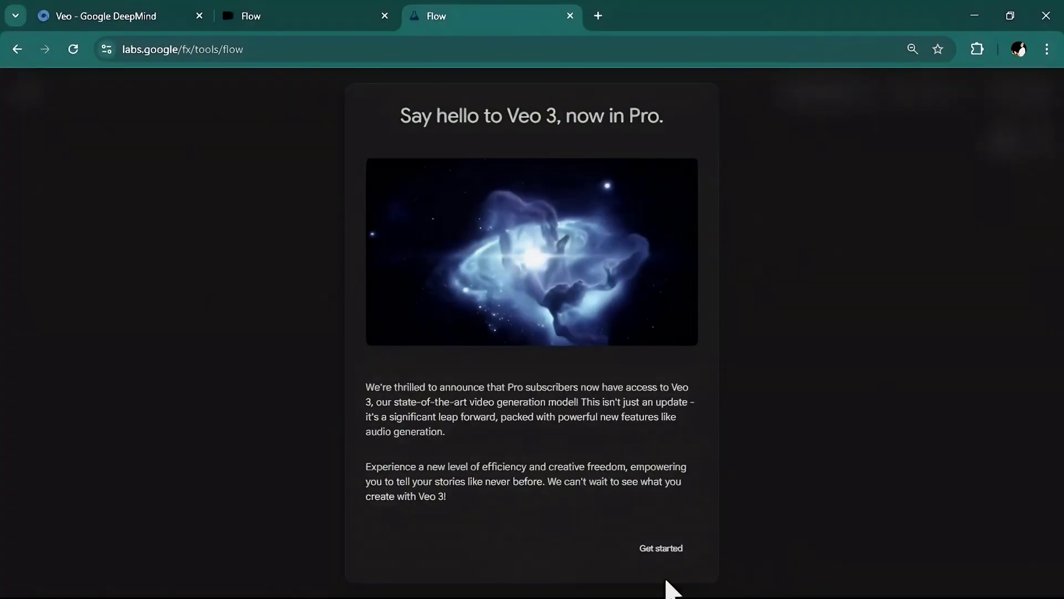
Step: Dismiss the Veo 3 welcome and check the AI credit balance in the account panel
click(661, 549)
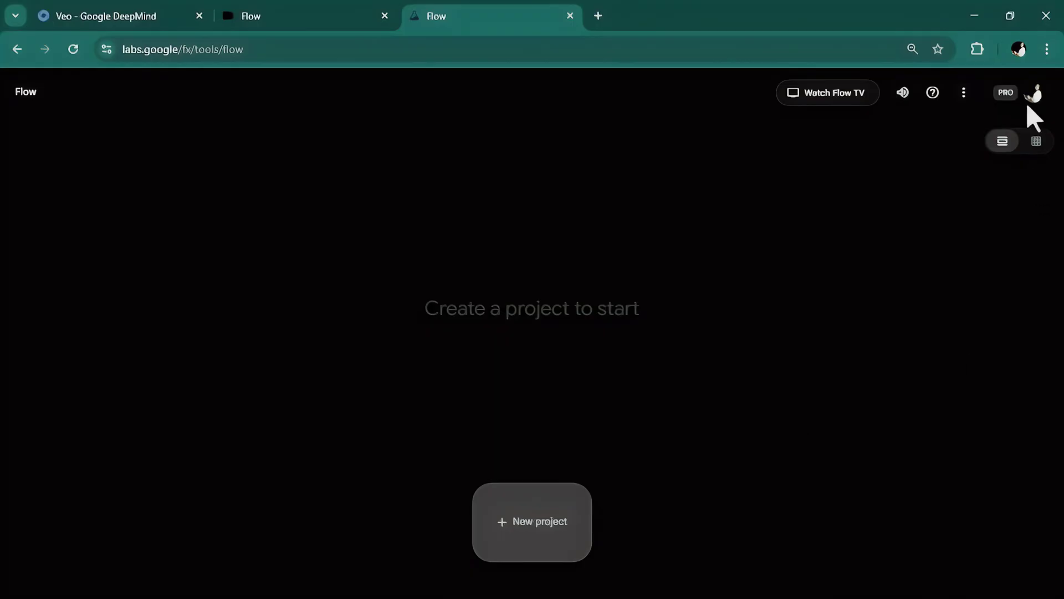
click(1037, 93)
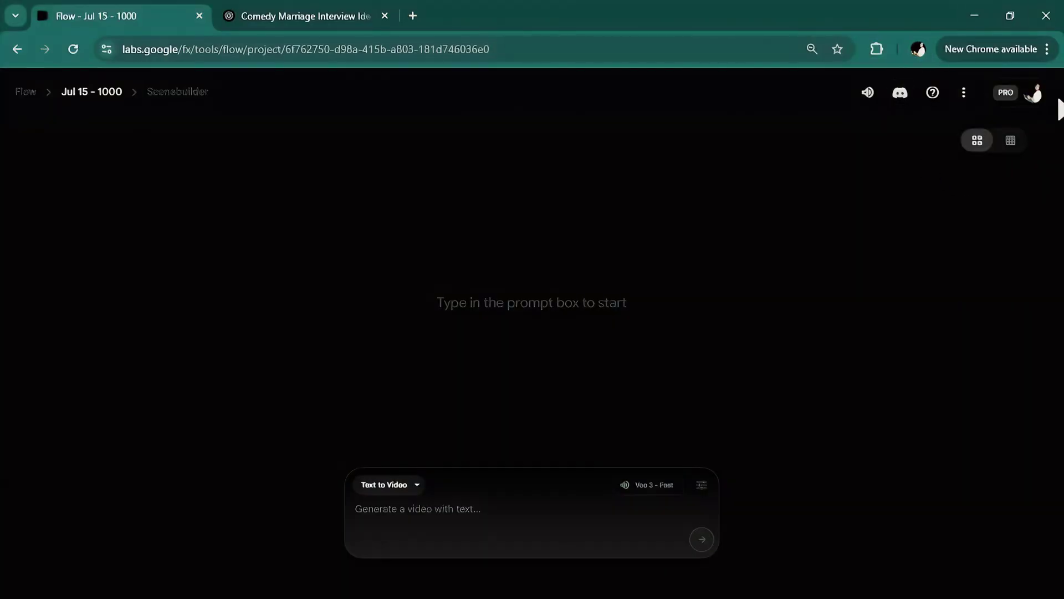
click(1031, 94)
Step: Review all Google AI Pro benefits in Google One membership settings, then show the generation settings
click(942, 282)
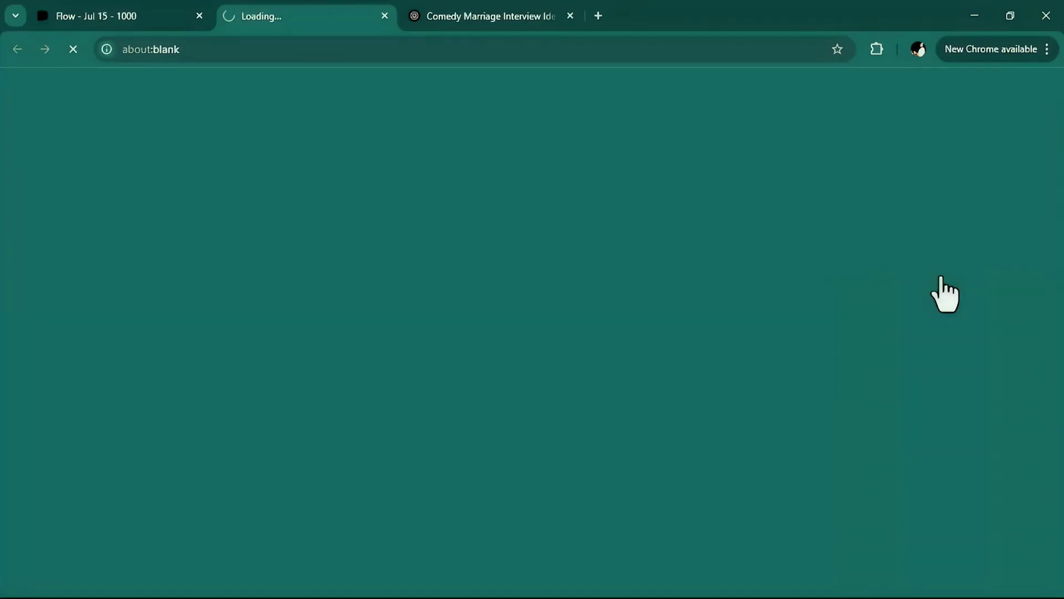
scroll(665, 333, down, 2)
click(643, 361)
scroll(585, 365, down, 1)
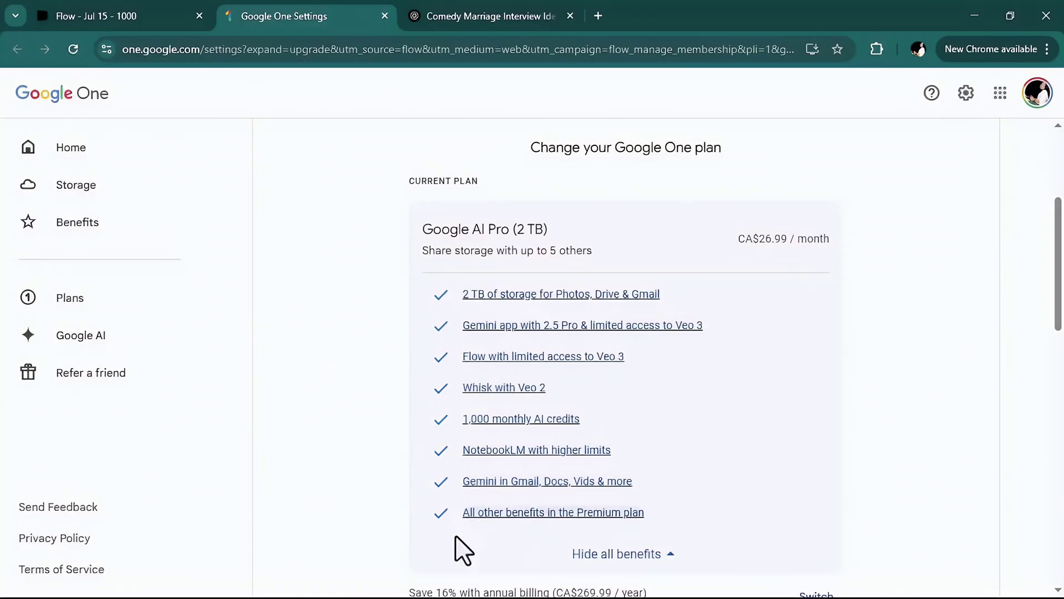
key(ctrl+w)
click(702, 486)
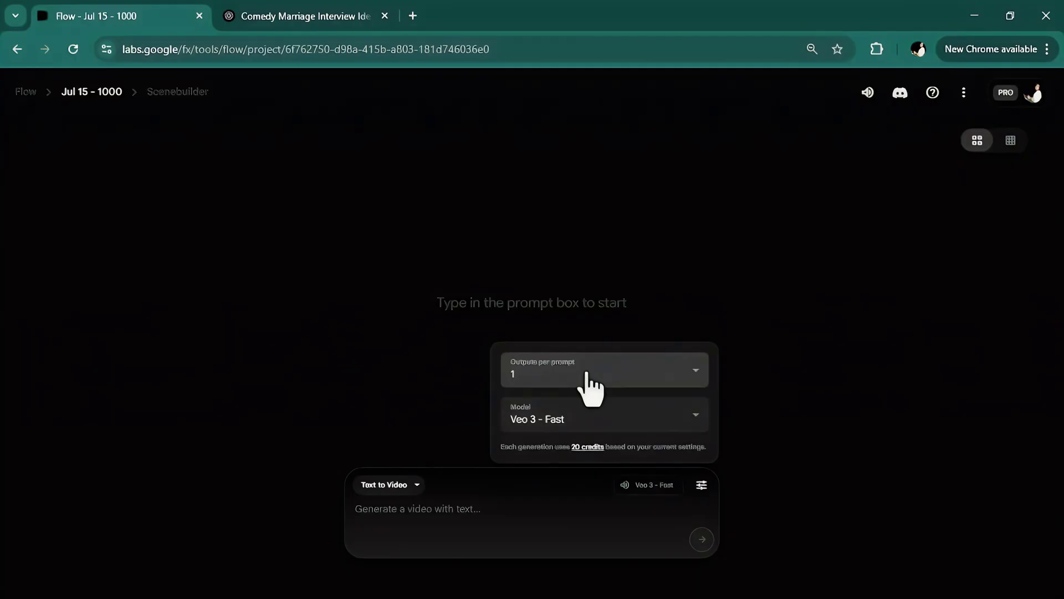
Step: Switch the video model to Veo 3 - Quality, then move to the ChatGPT comedy interview chat
click(575, 417)
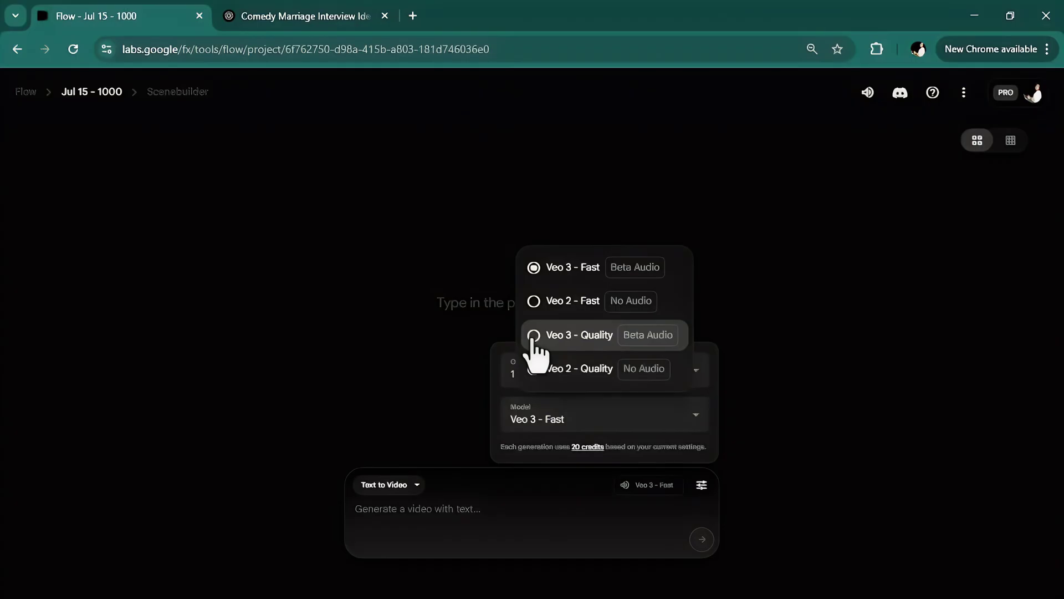
click(533, 341)
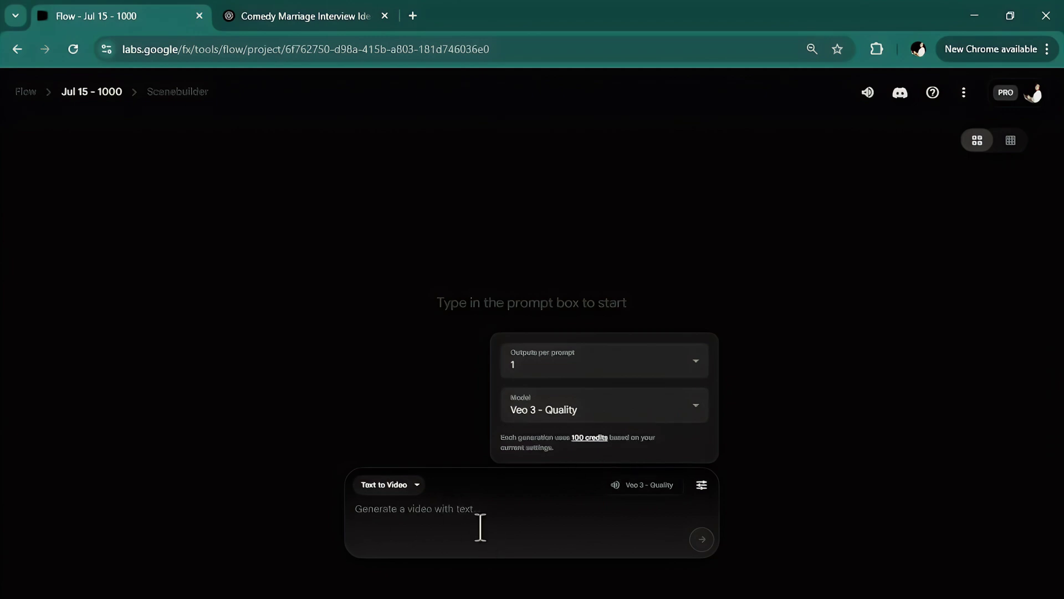
click(291, 9)
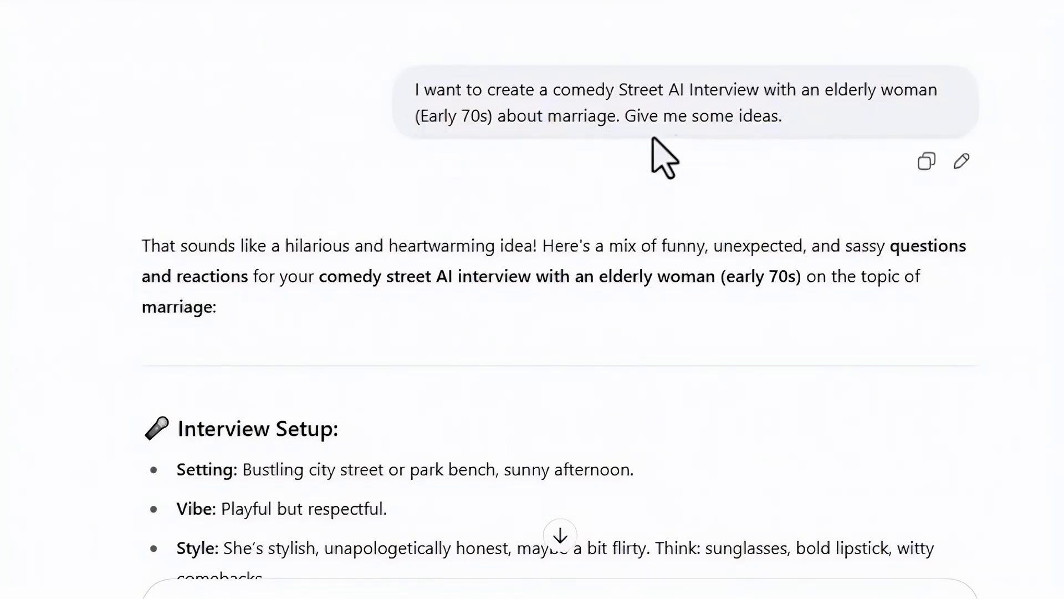
Step: Read ChatGPT's expanded Las Vegas scene prompt to the end, then bring up the 'Cry in Lambo' Word document
scroll(643, 155, down, 20)
scroll(643, 154, down, 7)
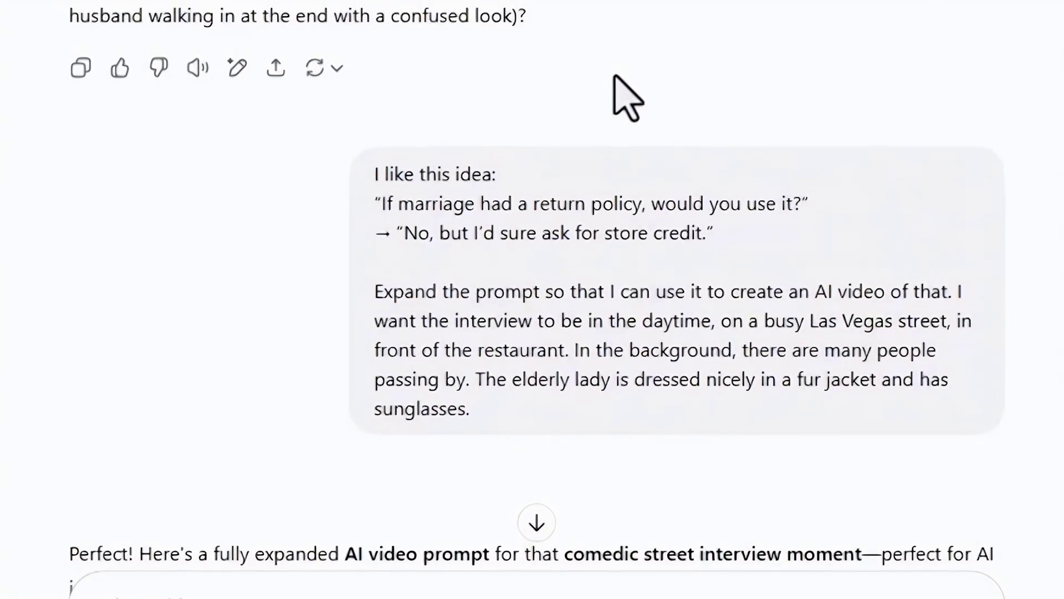
scroll(623, 97, down, 5)
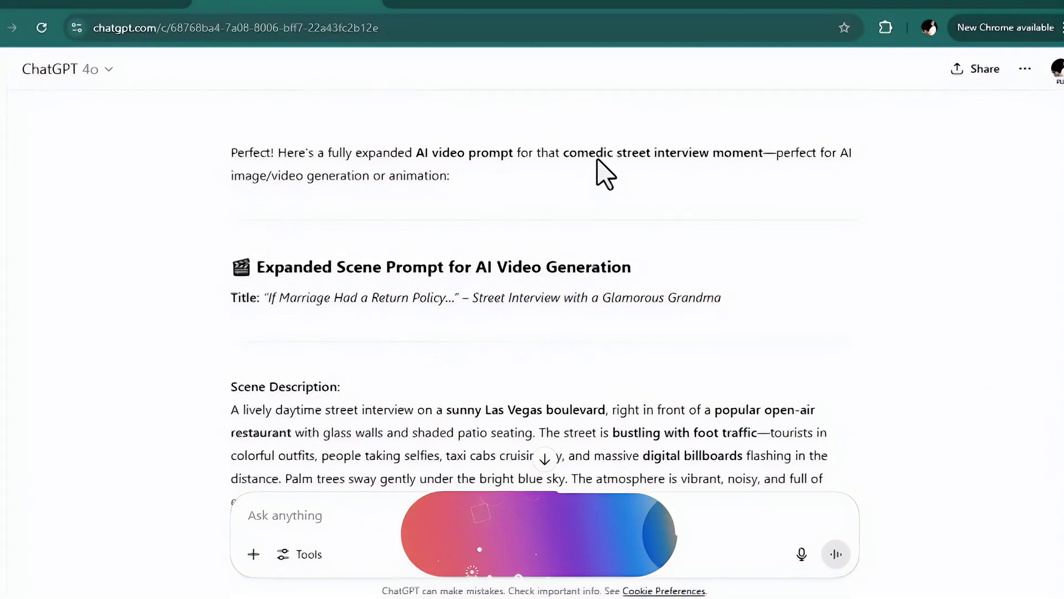
scroll(598, 160, down, 3)
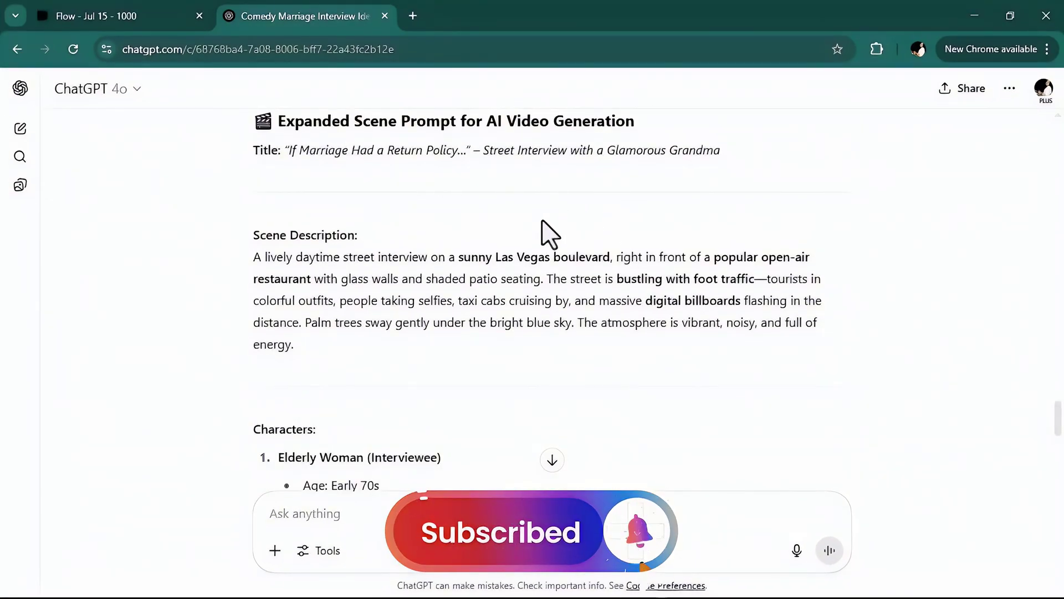
scroll(566, 231, down, 15)
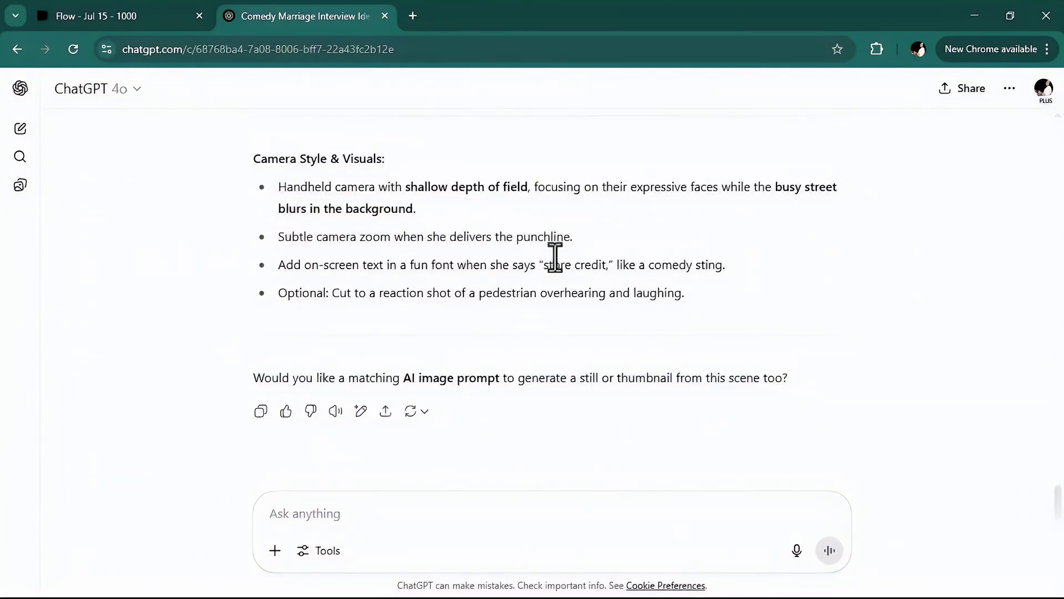
key(alt+Tab)
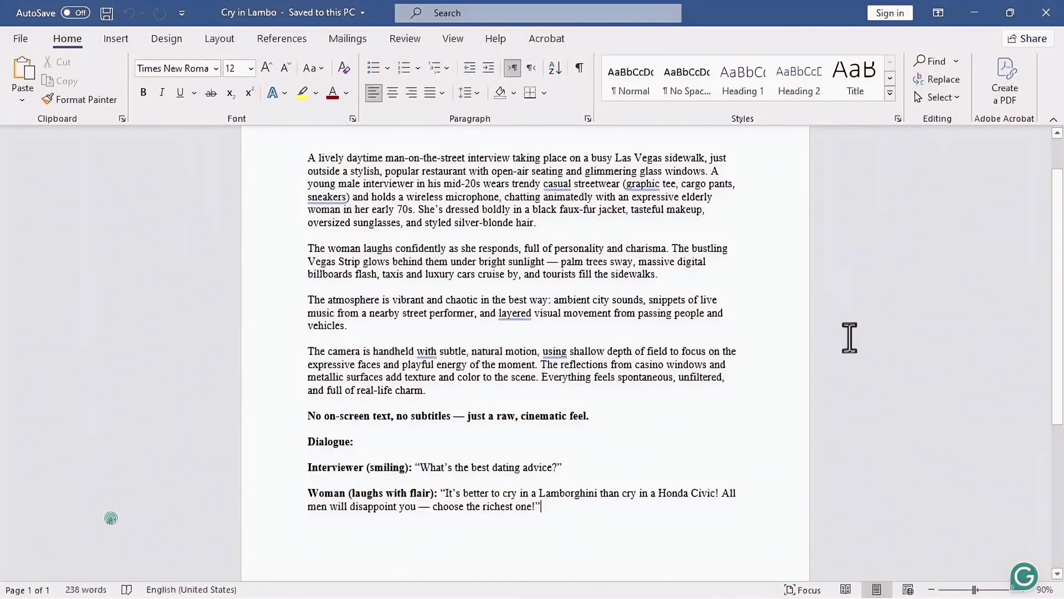
Step: Copy the full 'Cry in Lambo' prompt from Word and paste it into Flow's Text to Video box
drag(574, 510, 294, 157)
key(ctrl+c)
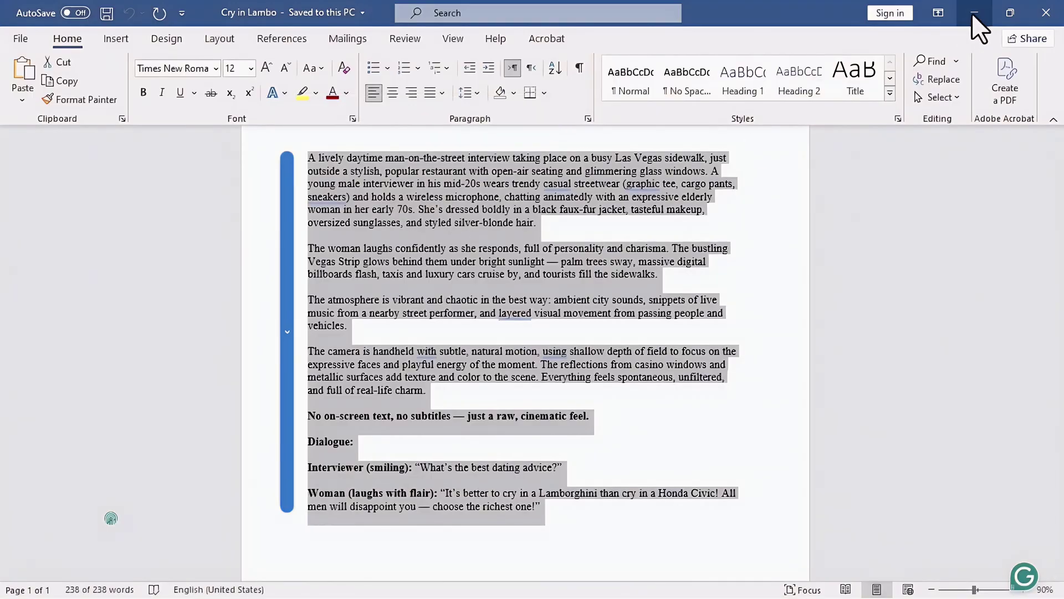
click(974, 12)
click(380, 510)
key(ctrl+v)
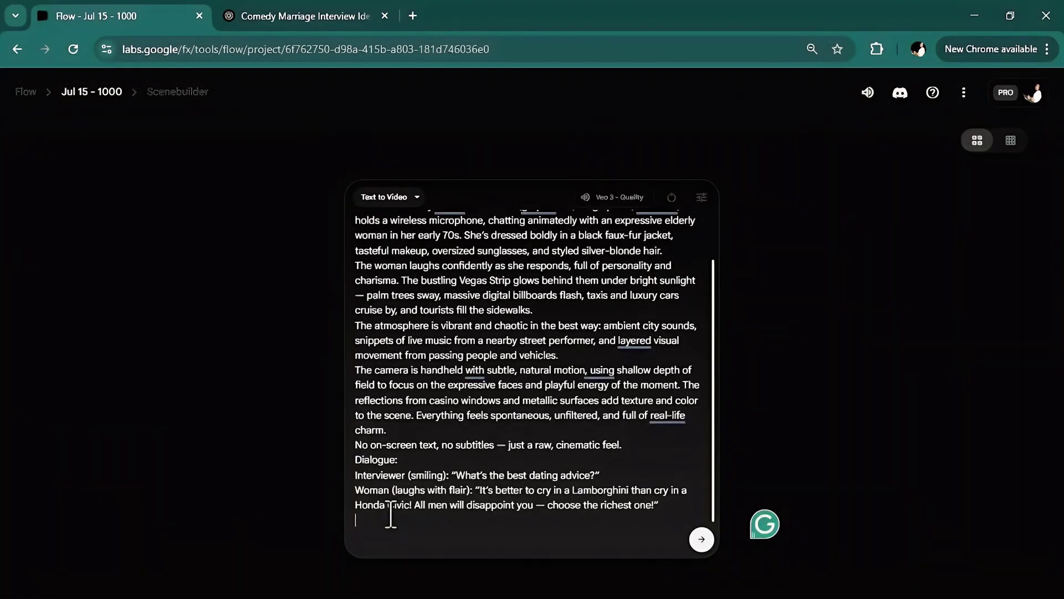
Step: Replace the old dating-advice question in the prompt with ChatGPT's marriage return-policy question
click(300, 16)
drag(303, 253, 571, 253)
click(117, 15)
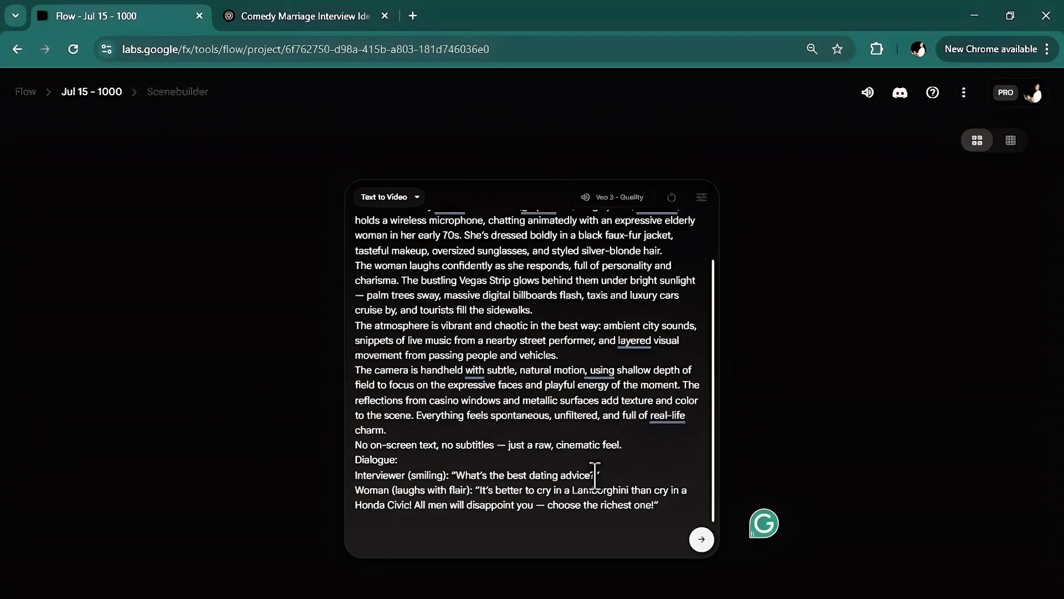
drag(595, 475, 464, 475)
key(ctrl+v)
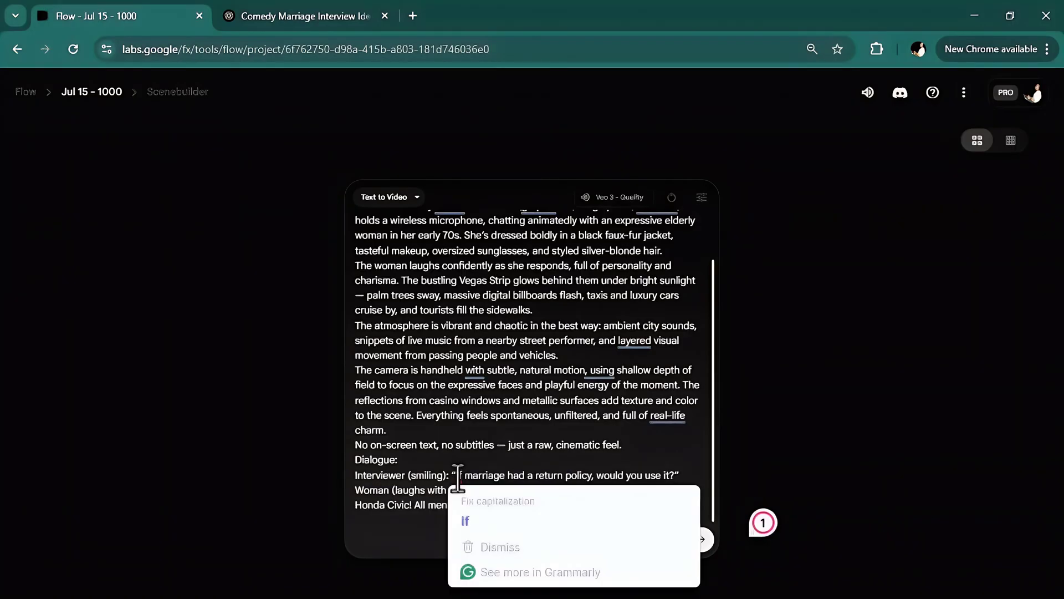
Step: Replace the Lamborghini answer with "No, darling, but I'd sure ask for store credit," removing the stage direction
click(286, 16)
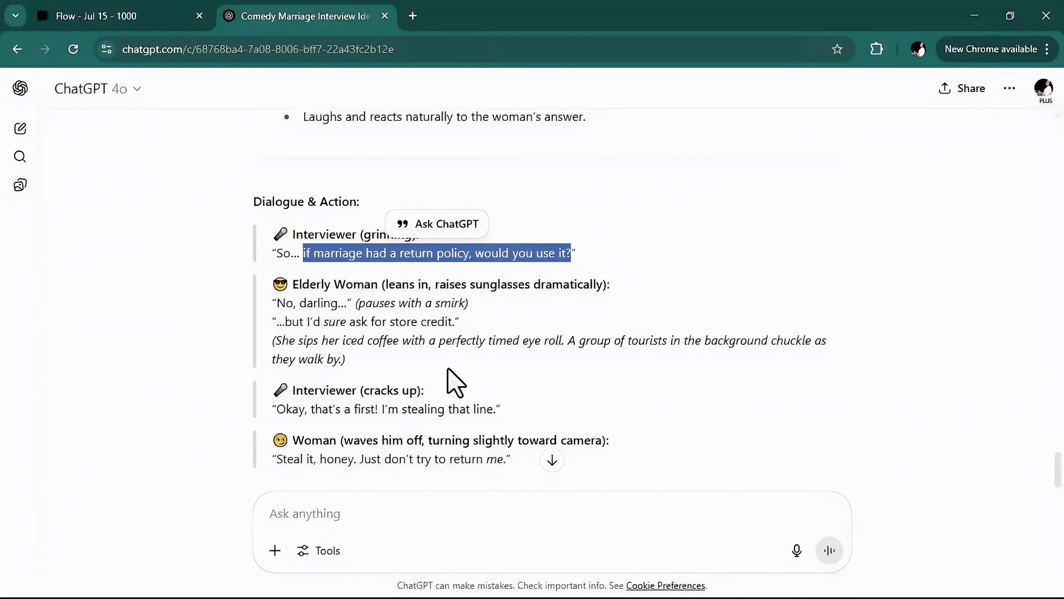
drag(276, 303, 462, 322)
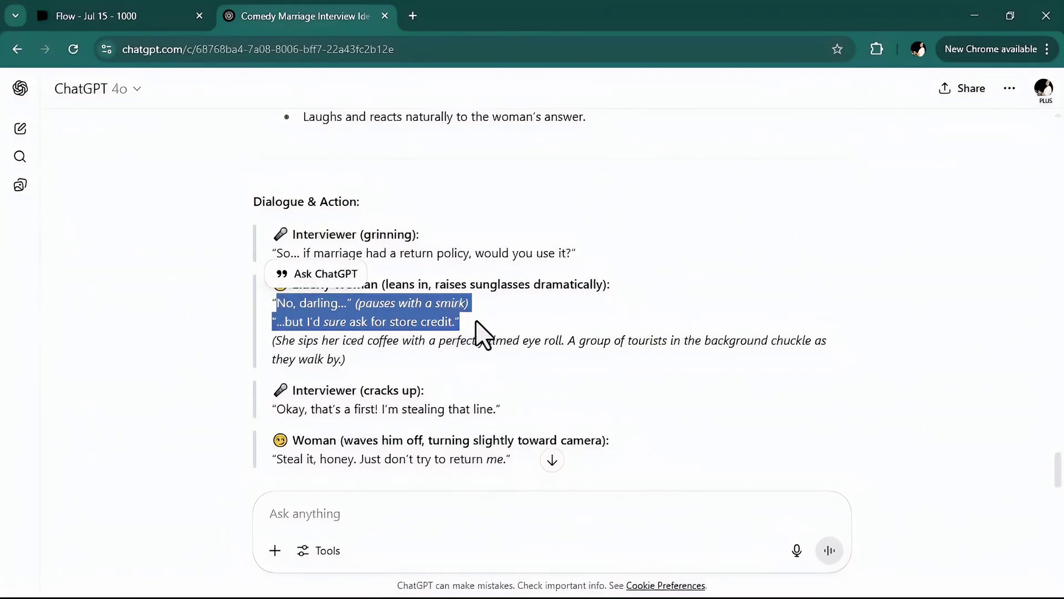
click(184, 9)
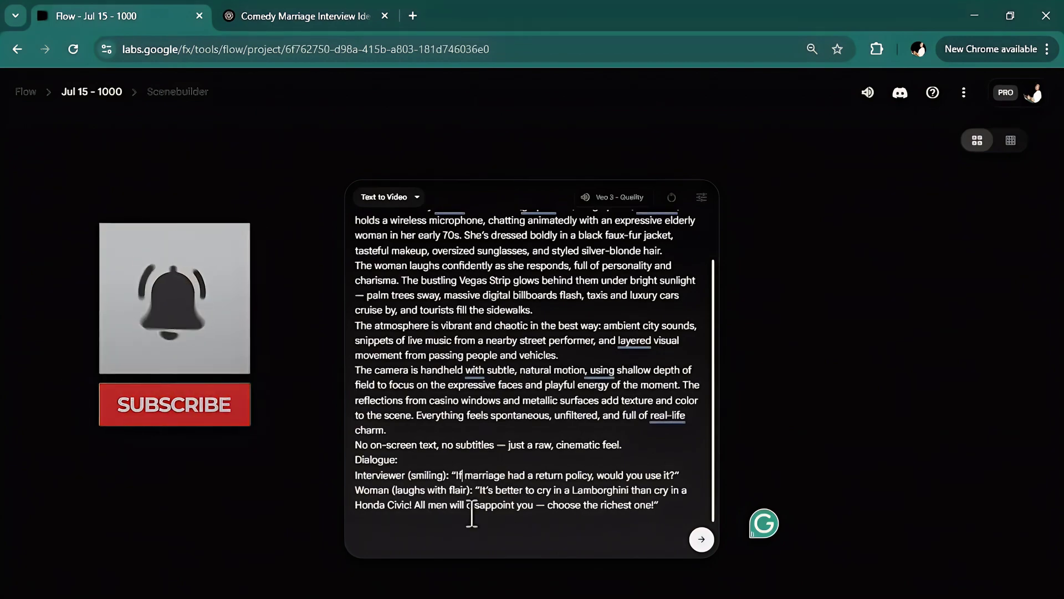
drag(655, 506, 480, 492)
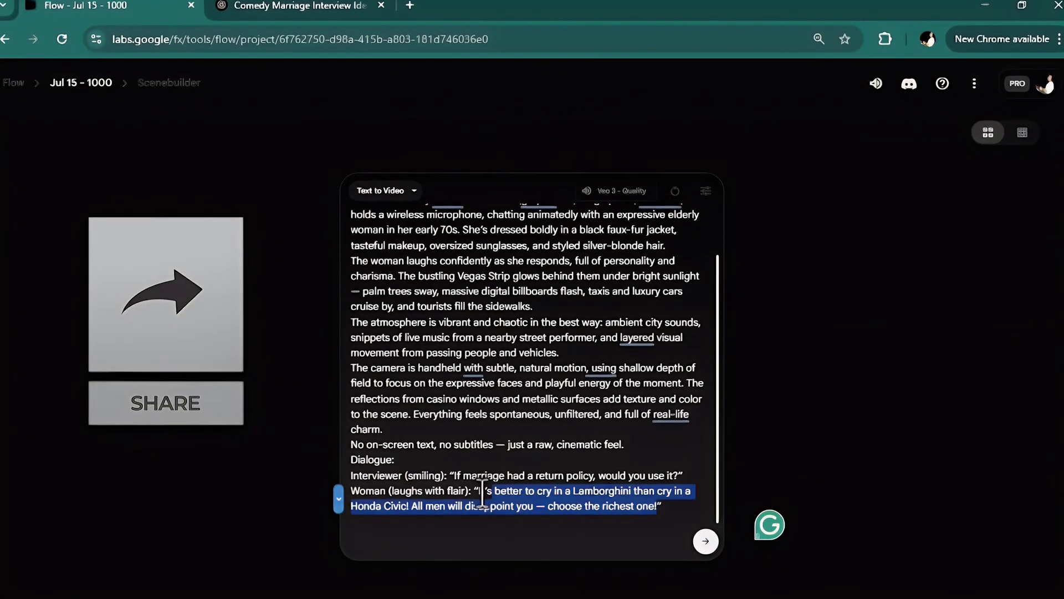
key(ctrl+v)
mouse_move(513, 507)
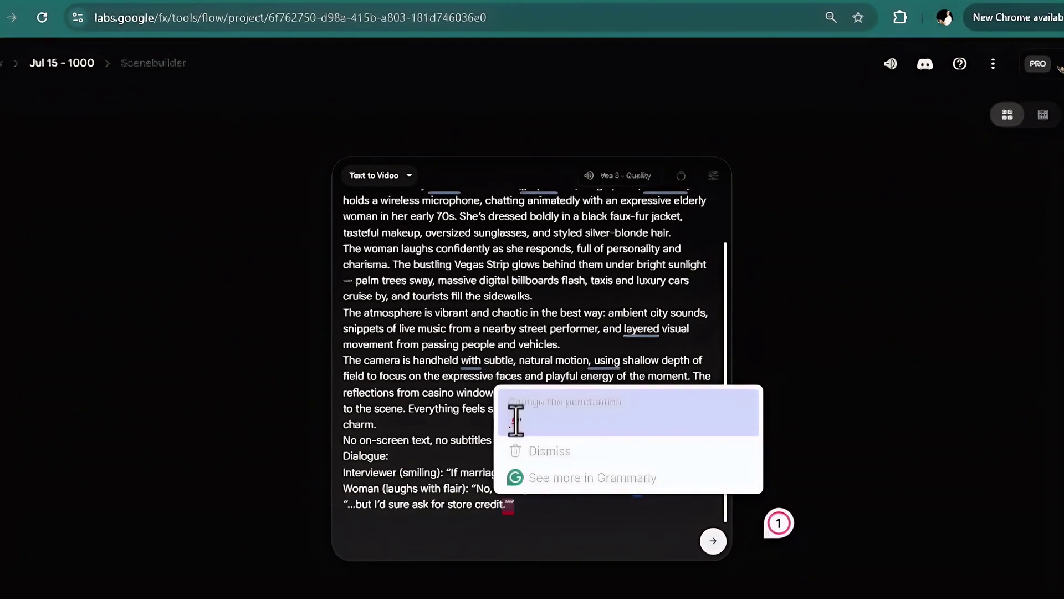
click(516, 416)
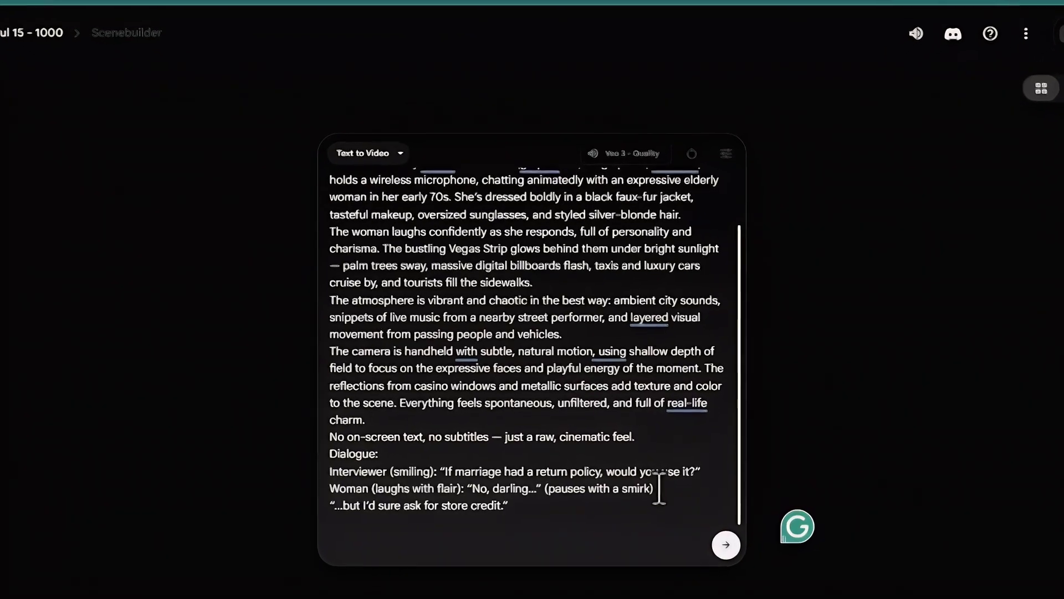
drag(658, 488, 544, 490)
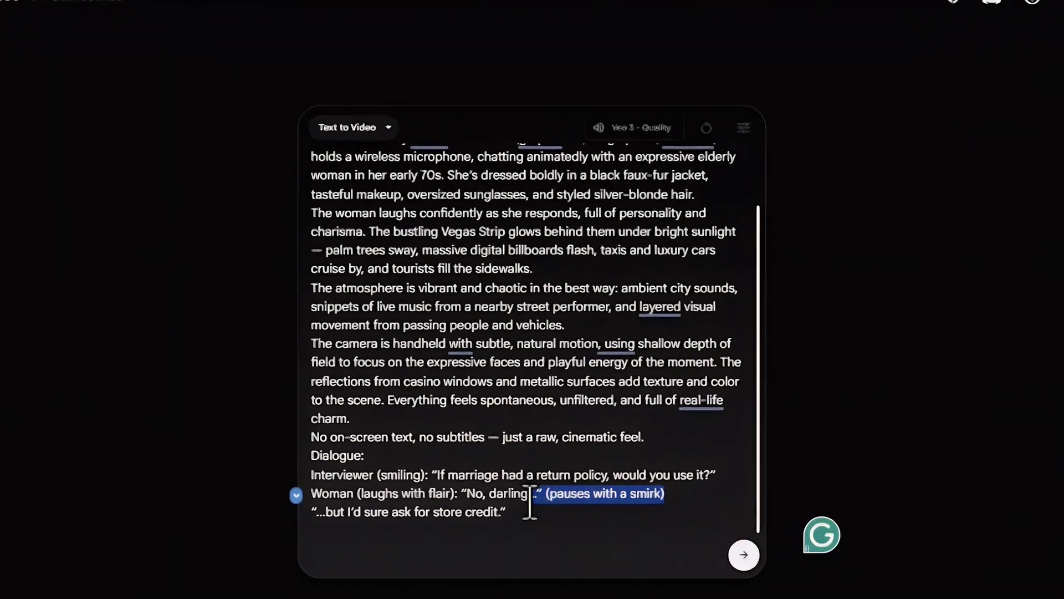
key(BackSpace)
key(BackSpace)
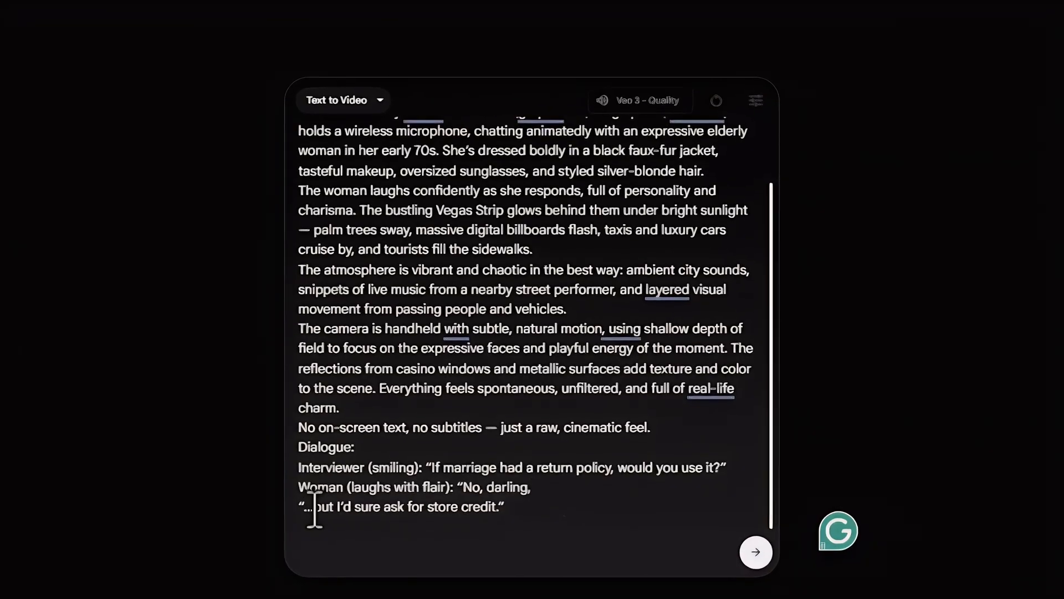
key(BackSpace)
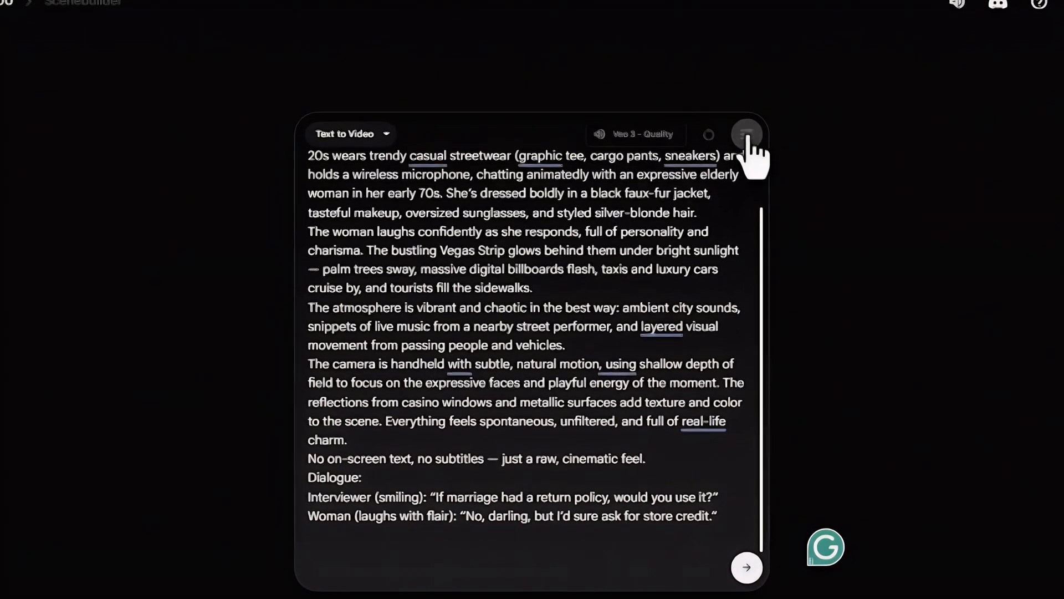
Step: Confirm the model is Veo 3 - Quality and submit the edited street-interview prompt for generation
click(721, 265)
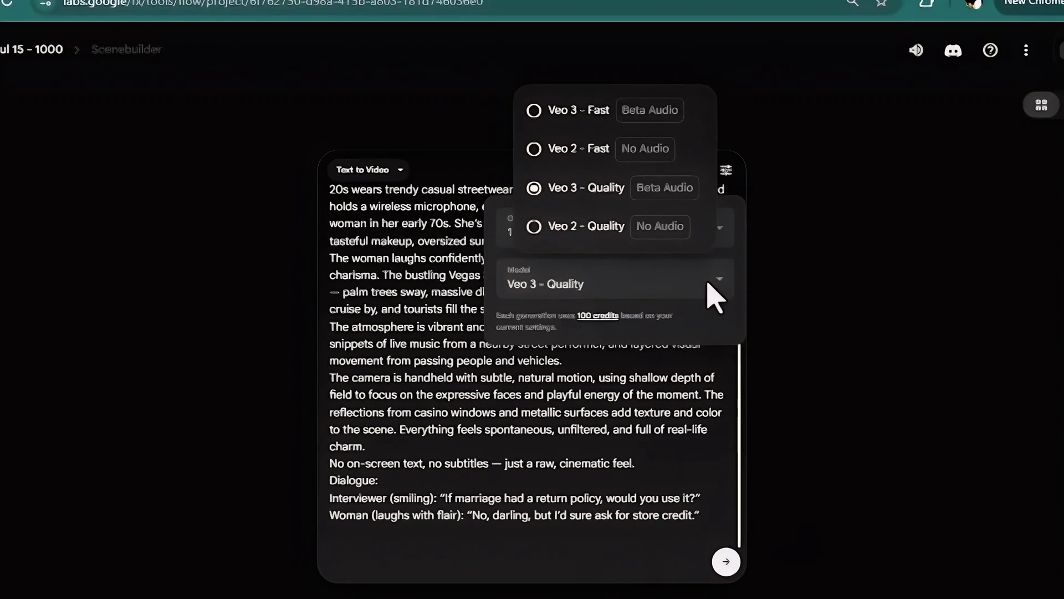
click(721, 265)
click(717, 555)
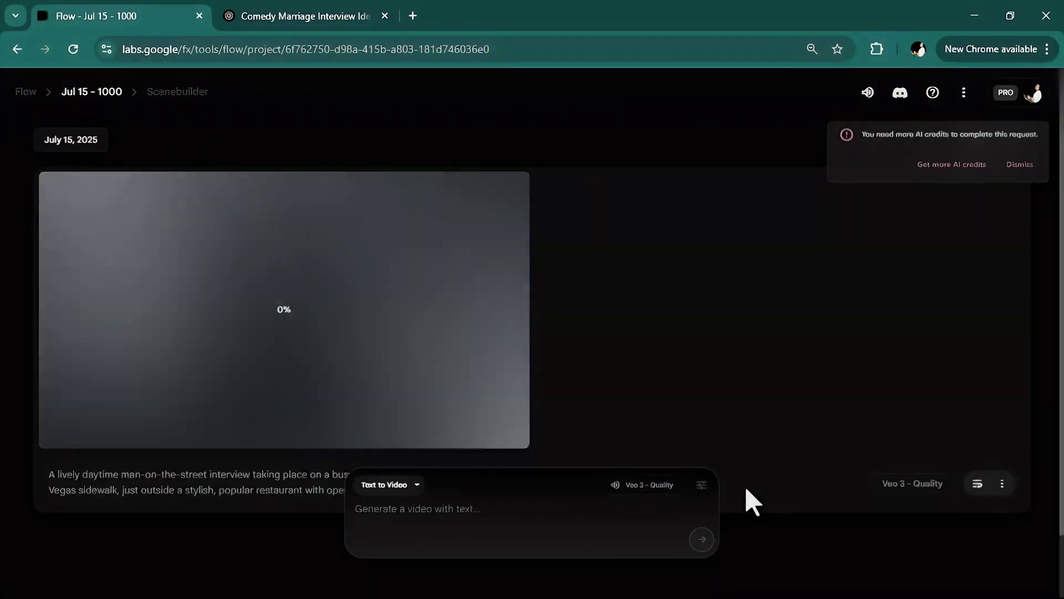